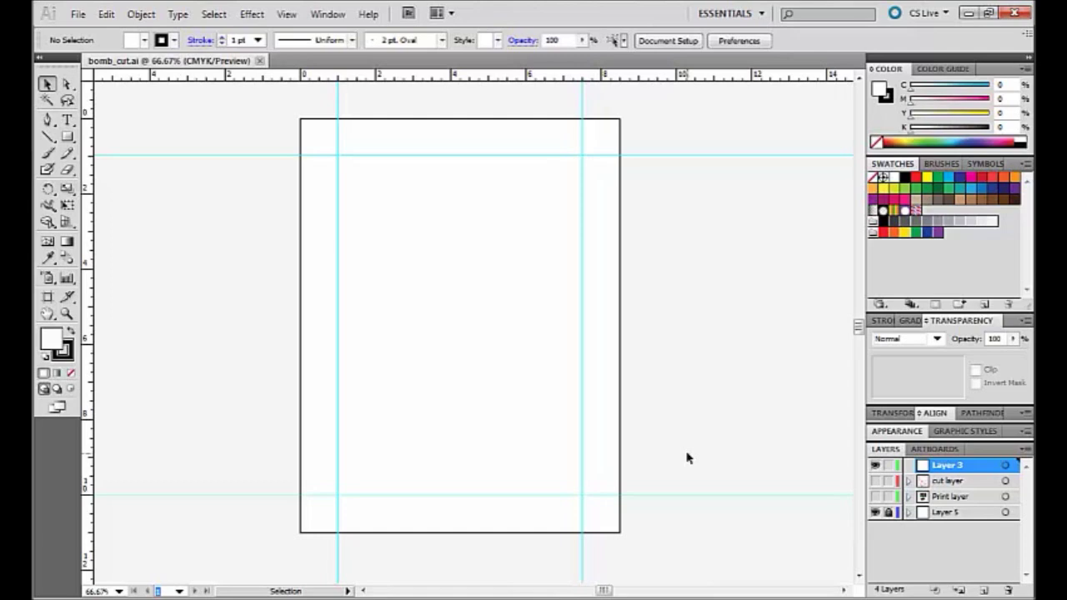
- Check the guides, Print and cut layers by toggling their visibility, leaving Print and cut hidden
click(938, 515)
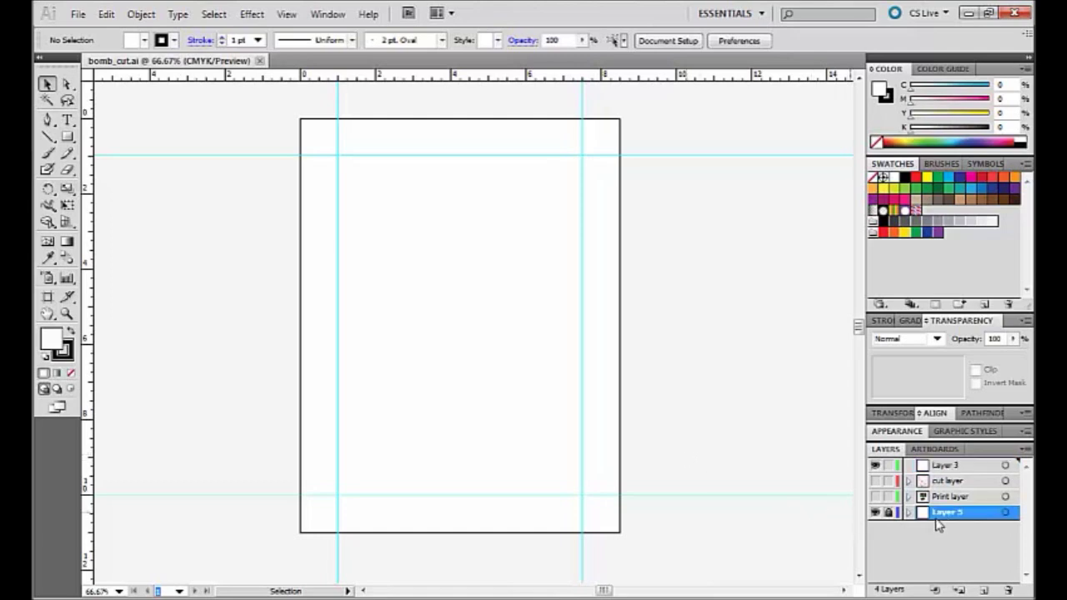
click(874, 512)
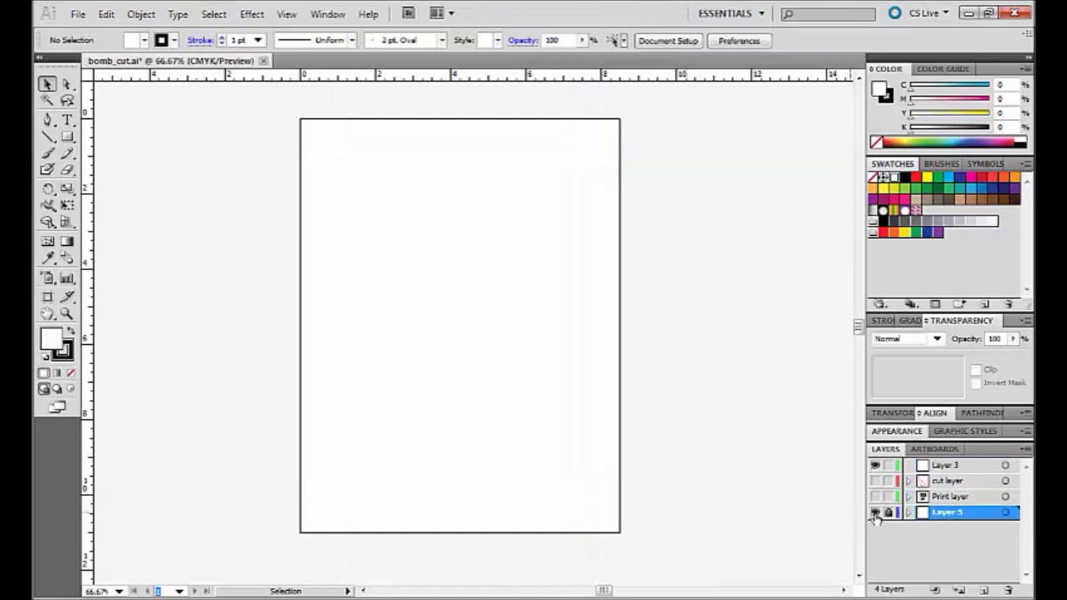
click(875, 513)
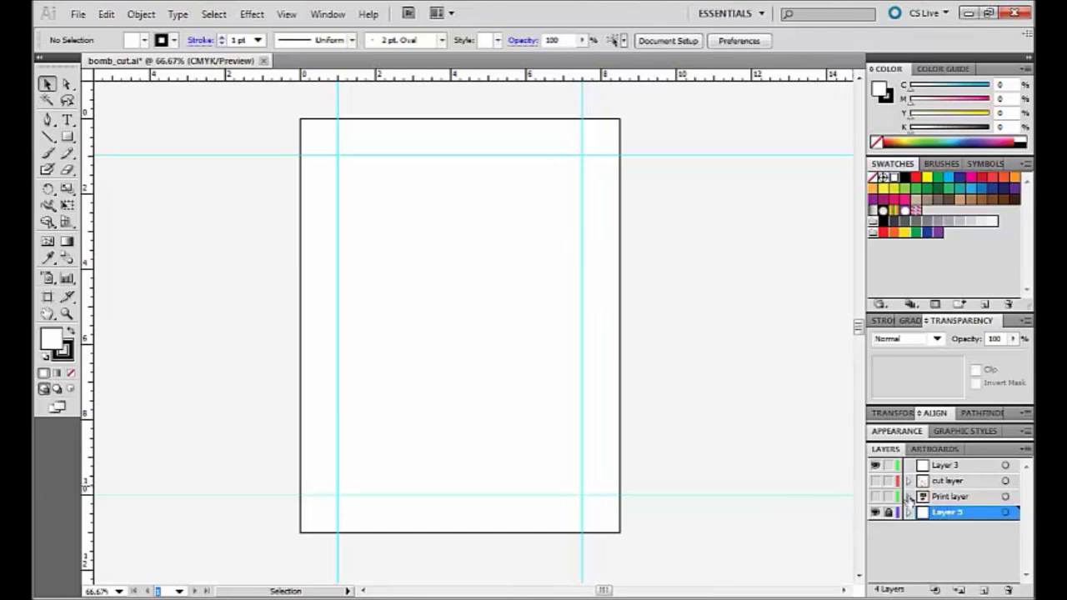
click(876, 497)
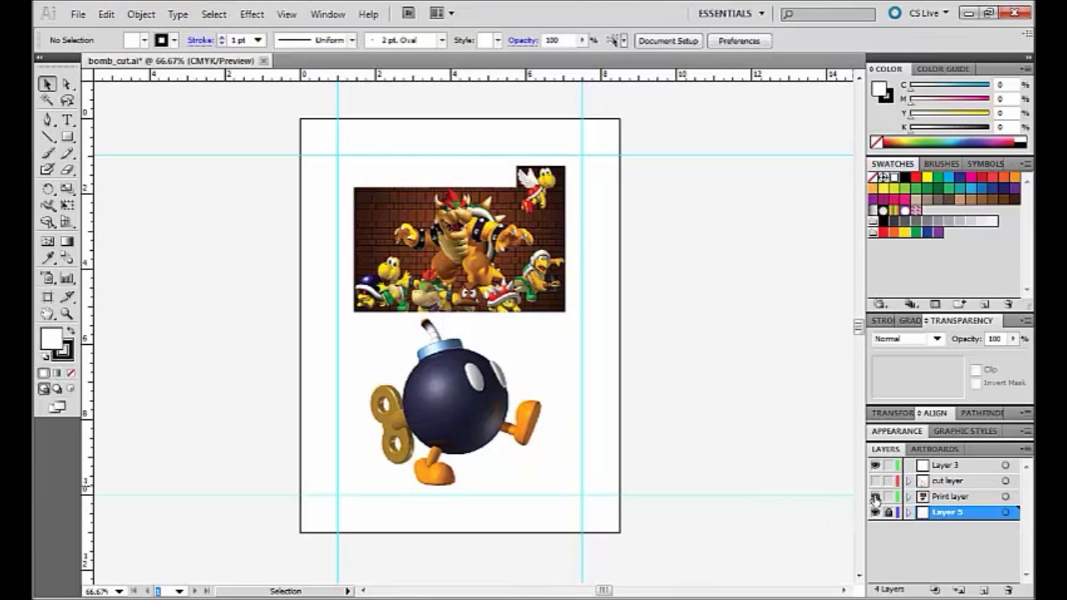
click(875, 481)
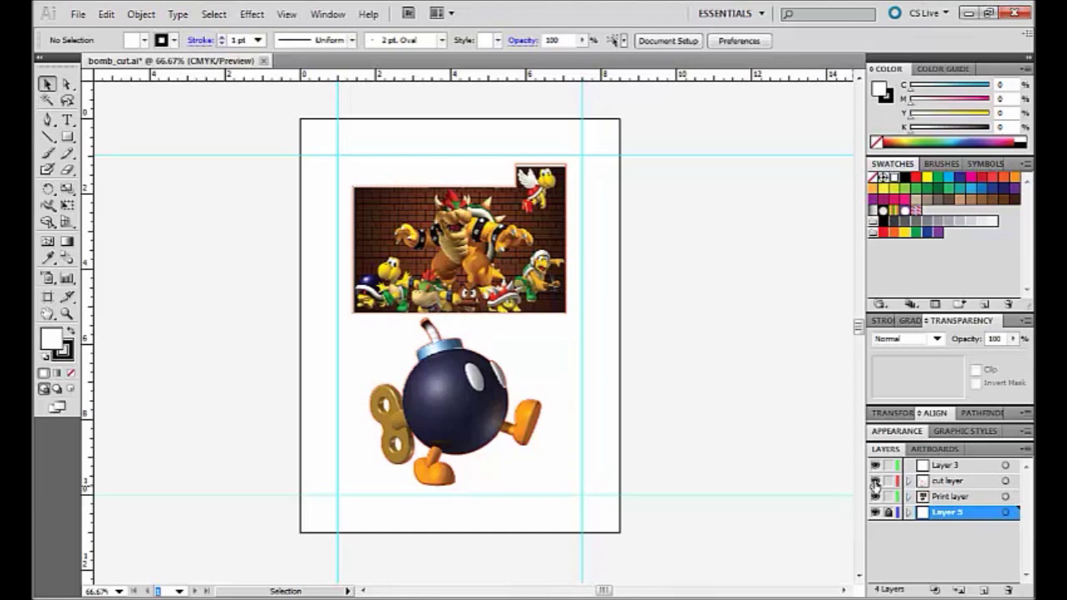
click(874, 481)
click(875, 497)
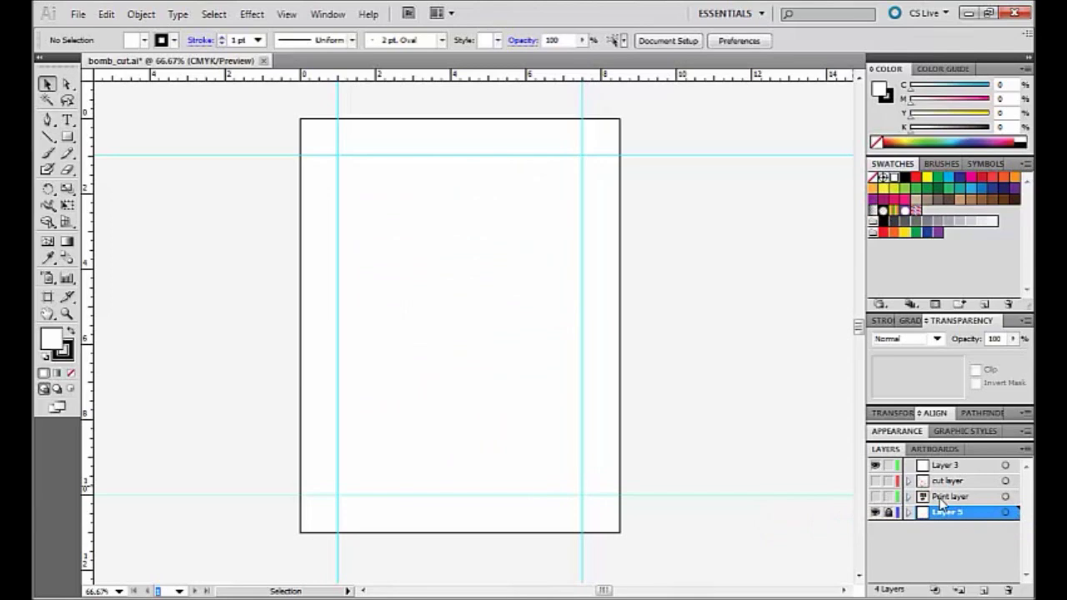
- On Layer 3, draw a red-filled rectangle of about 6.5 by 9 in between the guides
click(942, 467)
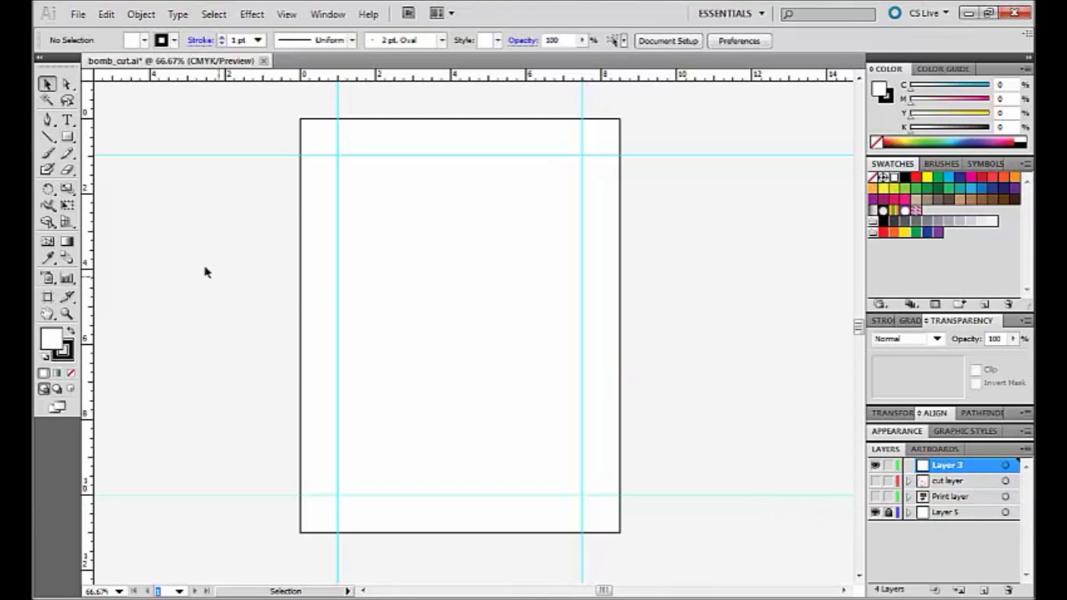
click(142, 41)
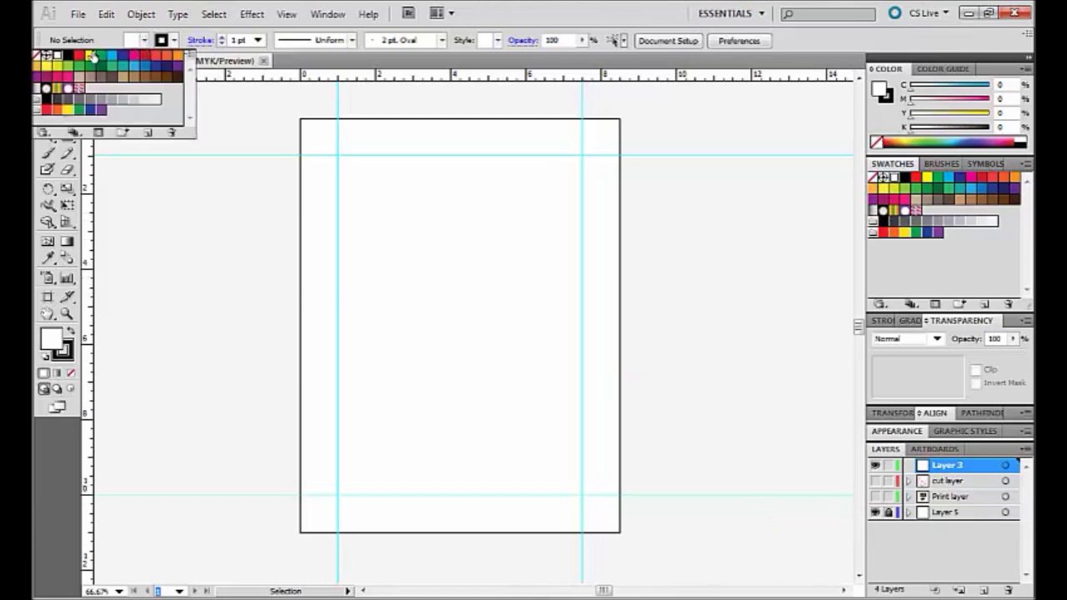
click(78, 57)
click(110, 42)
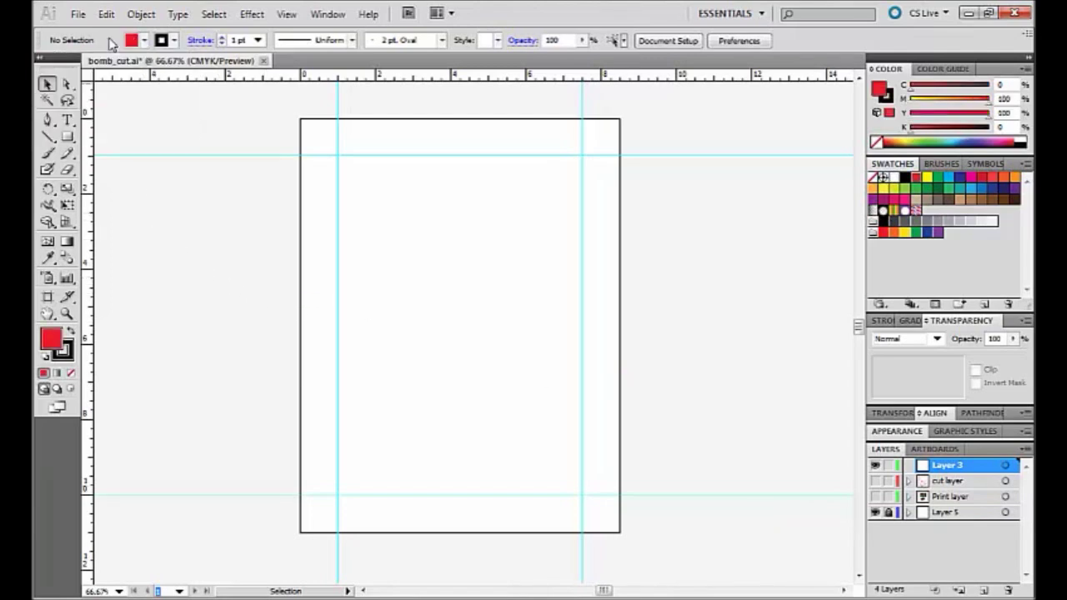
click(67, 136)
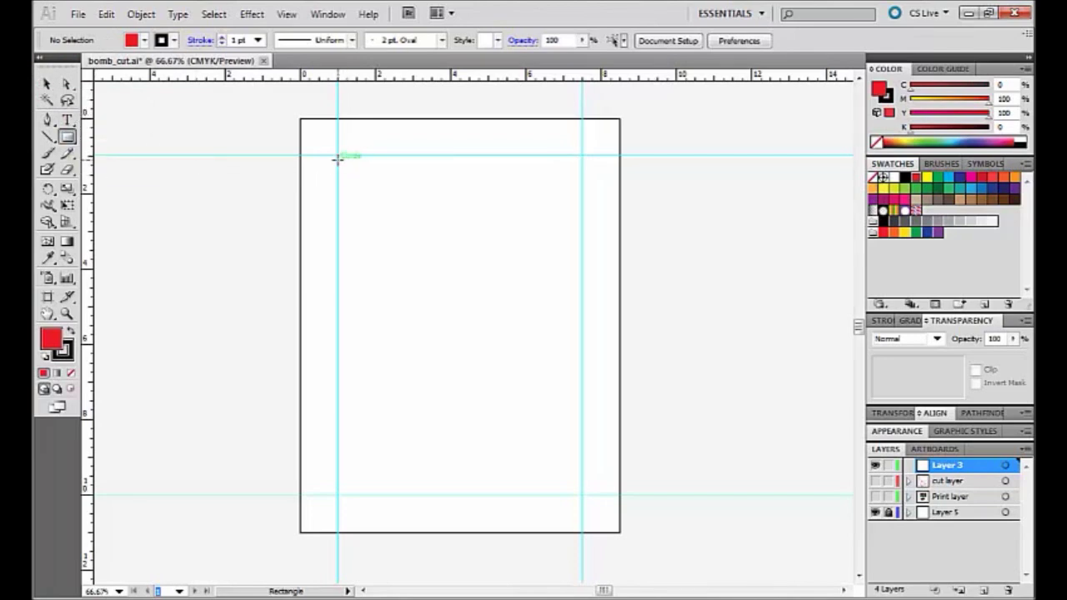
mouse_move(339, 156)
mouse_down()
mouse_move(518, 445)
mouse_move(582, 495)
mouse_up()
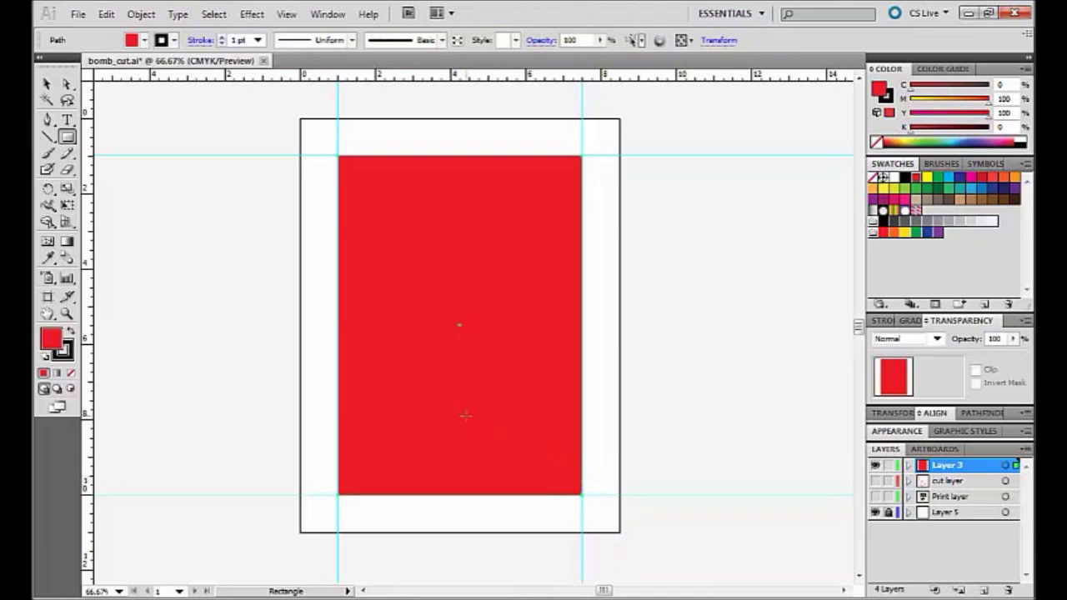
- Convert the rectangle into Cutting Master 2 registration marks, then hide guide Layer 5
click(79, 14)
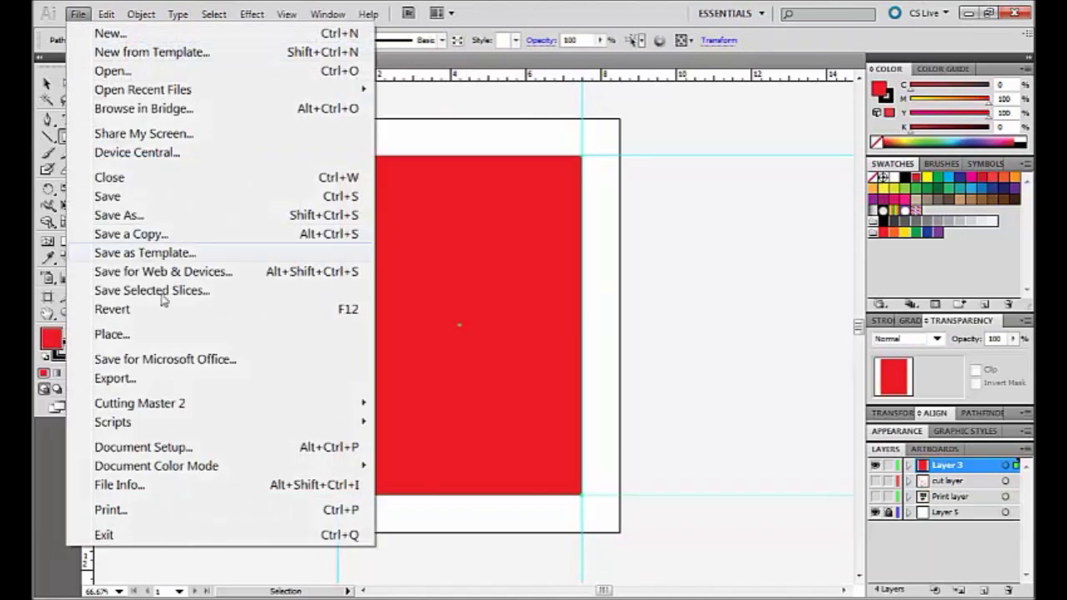
mouse_move(202, 405)
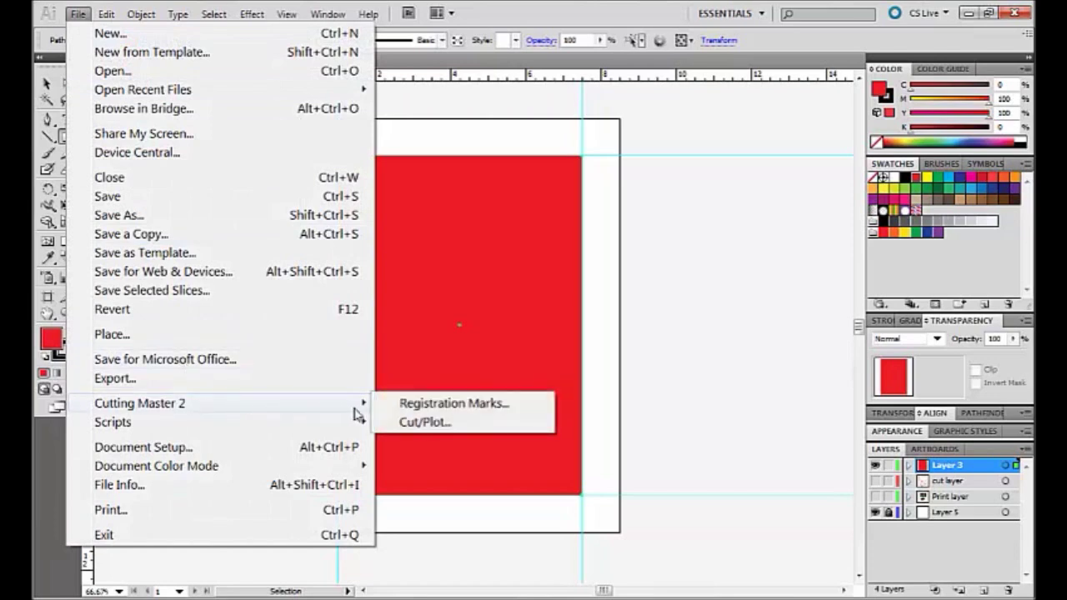
click(418, 407)
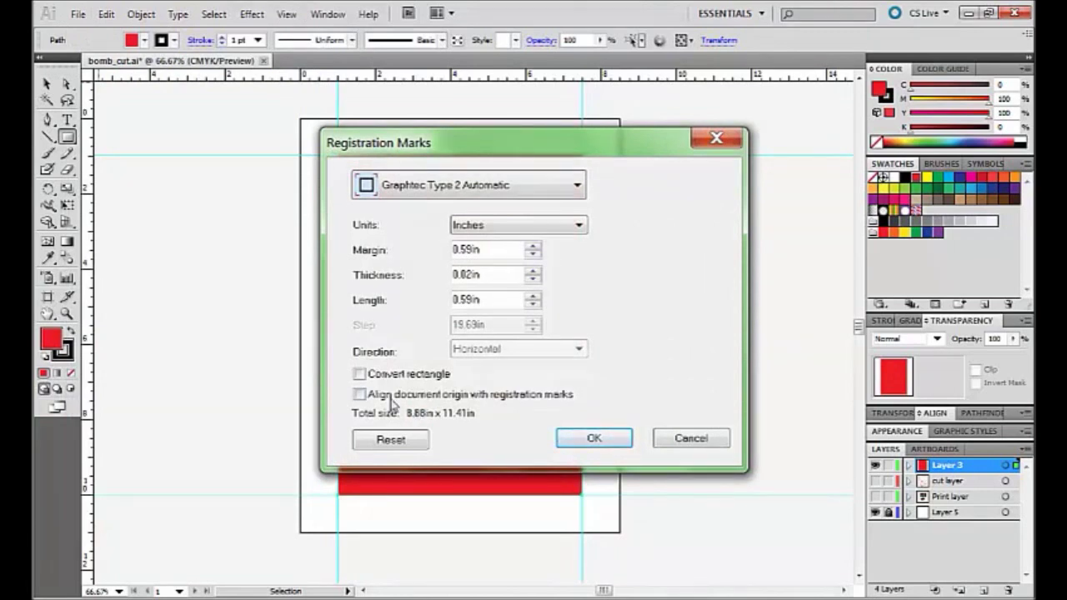
click(359, 374)
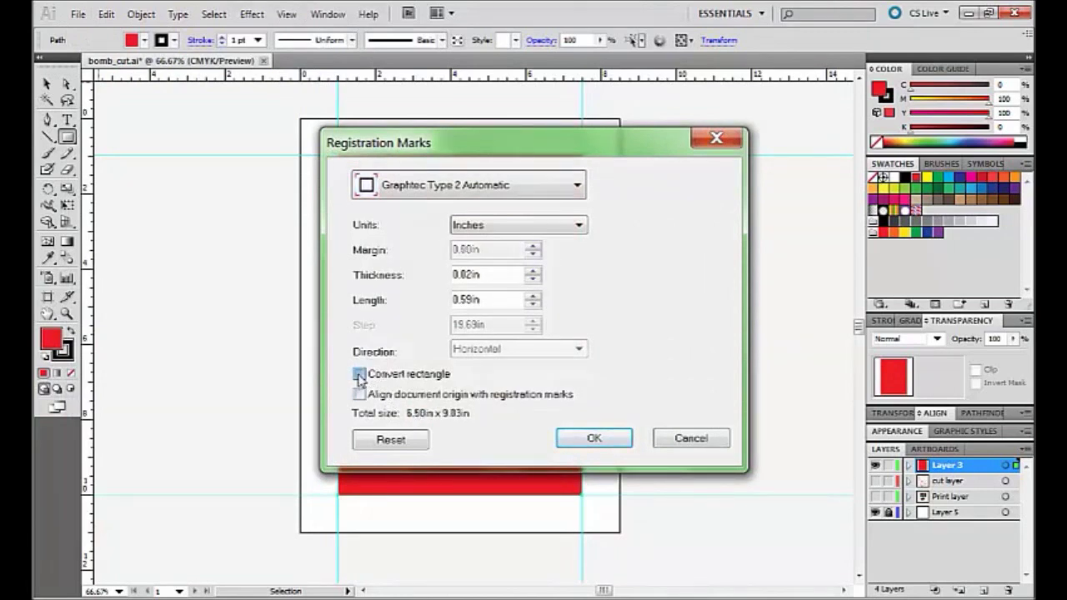
click(593, 439)
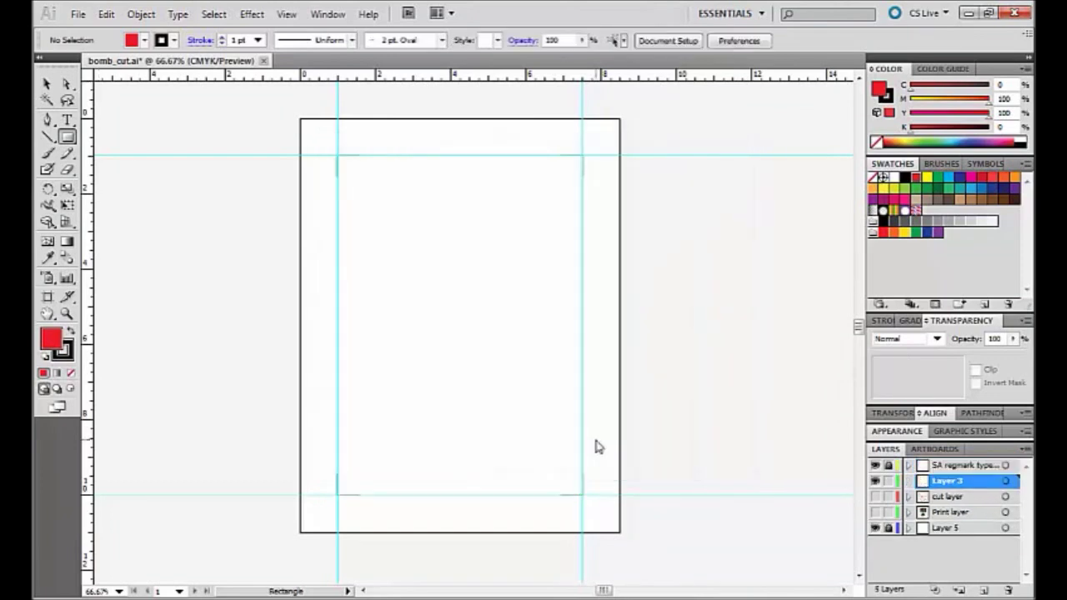
click(875, 529)
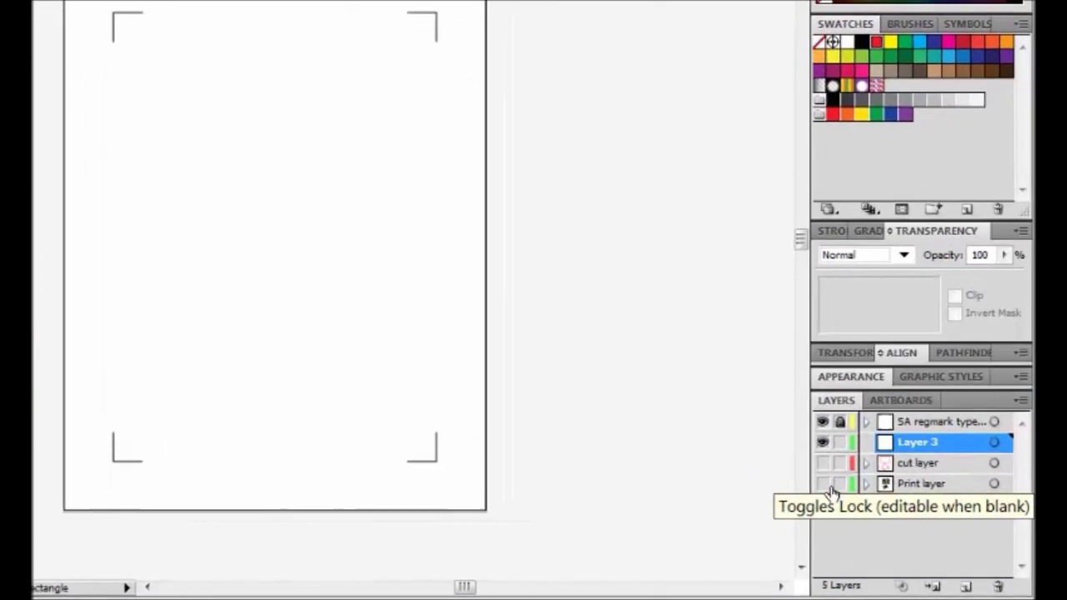
- Show the Print layer artwork, preview the cut outlines over it, then hide the cut layer
click(874, 512)
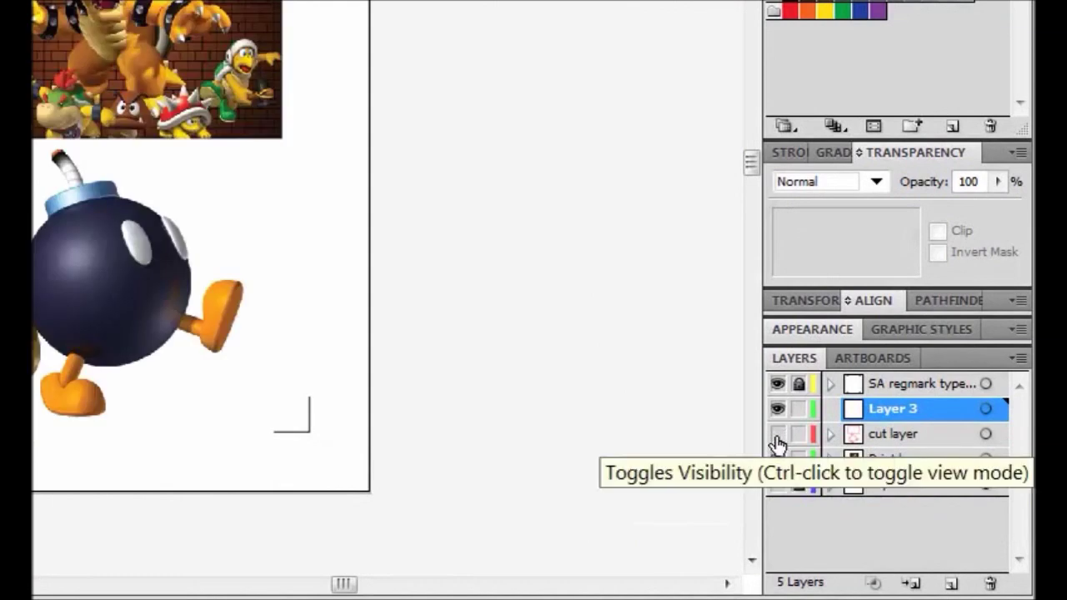
click(775, 438)
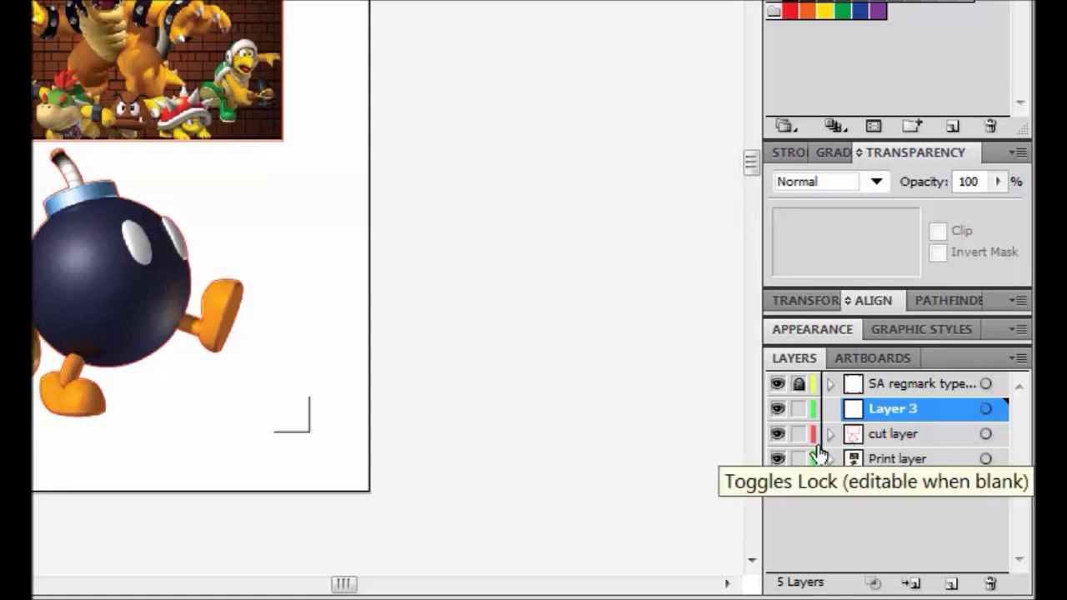
click(778, 436)
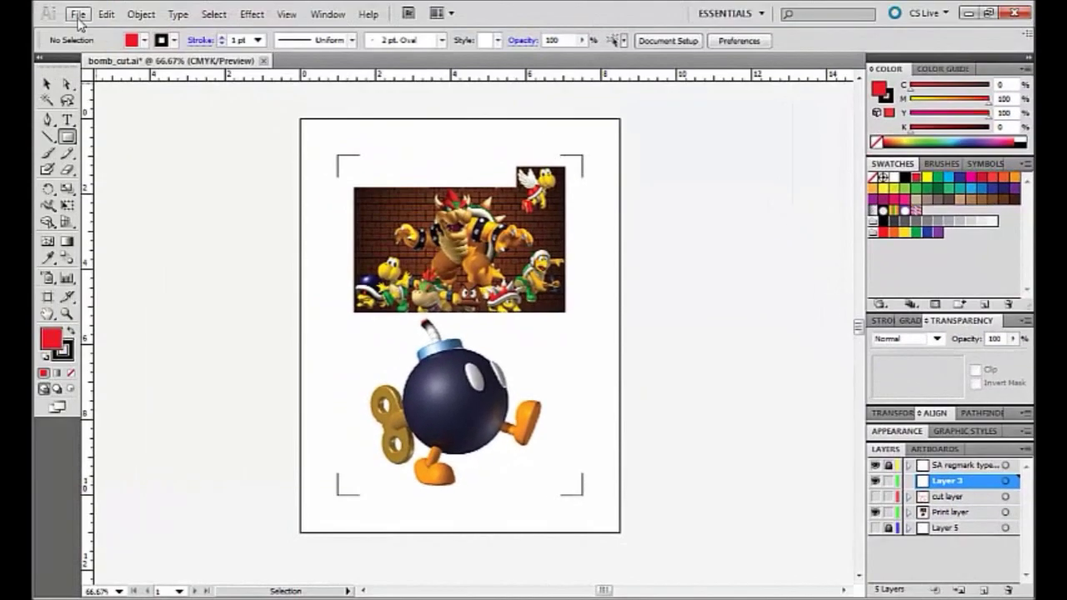
- Print the sheet on the HP Deskjet 3050 with Do Not Scale
click(78, 14)
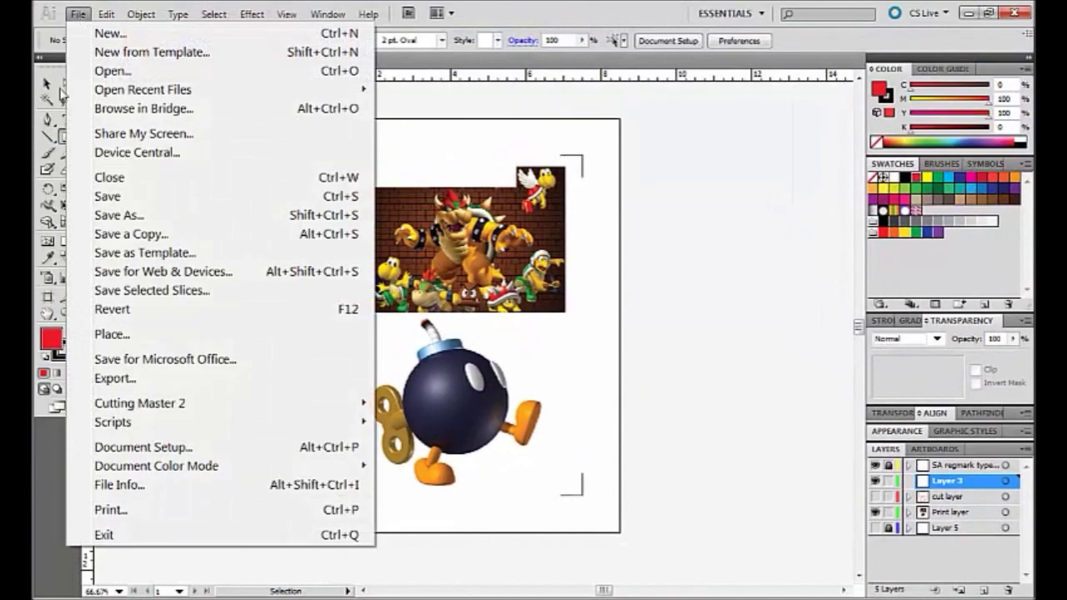
click(117, 510)
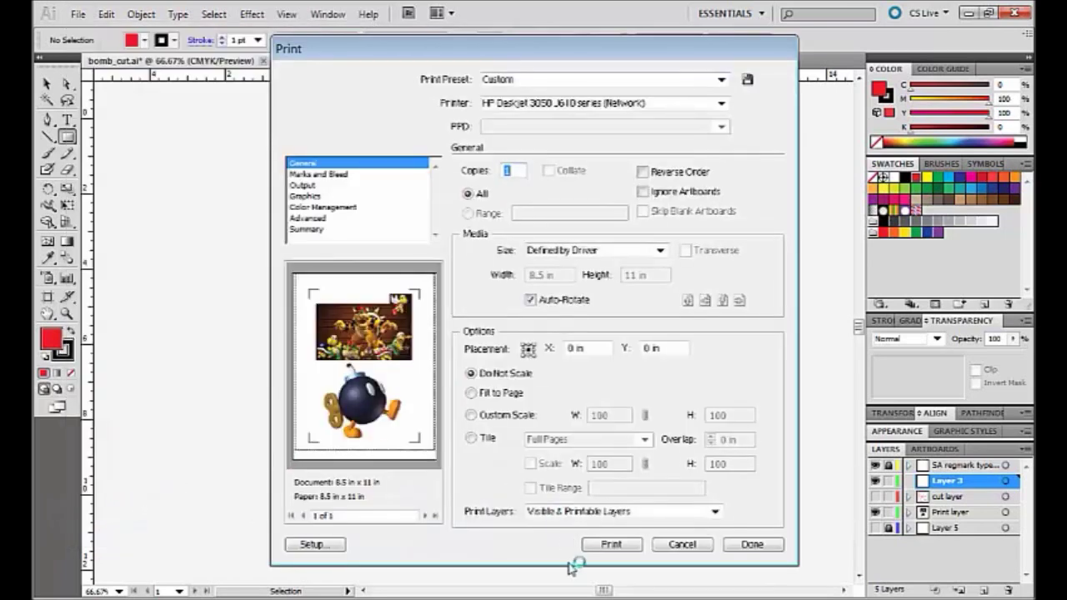
click(614, 546)
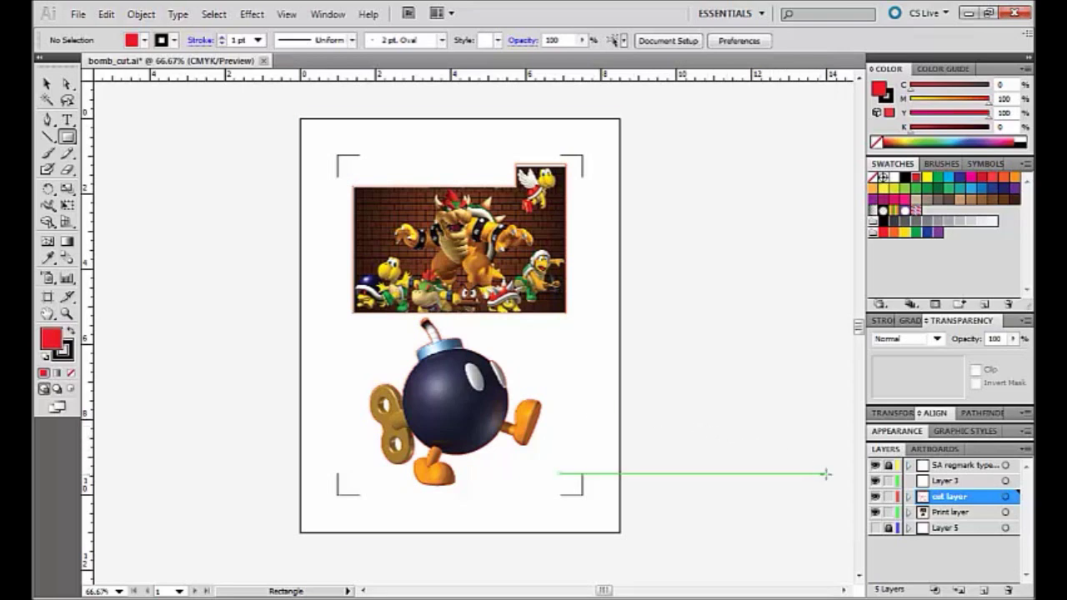
- Turn the cut layer outlines off and back on, and cancel the stray Rectangle size dialog
click(875, 497)
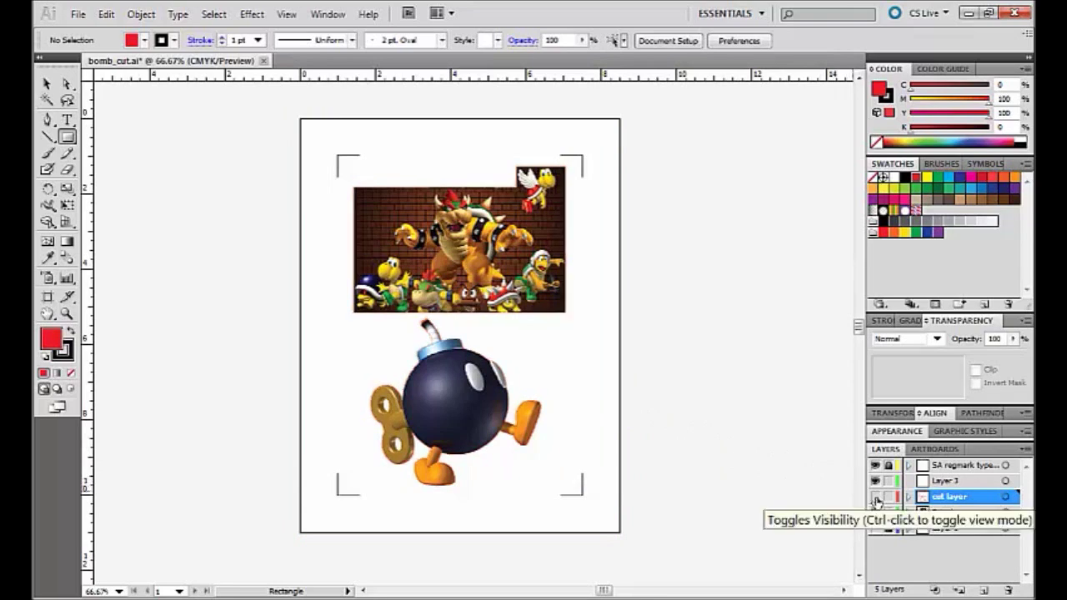
click(876, 498)
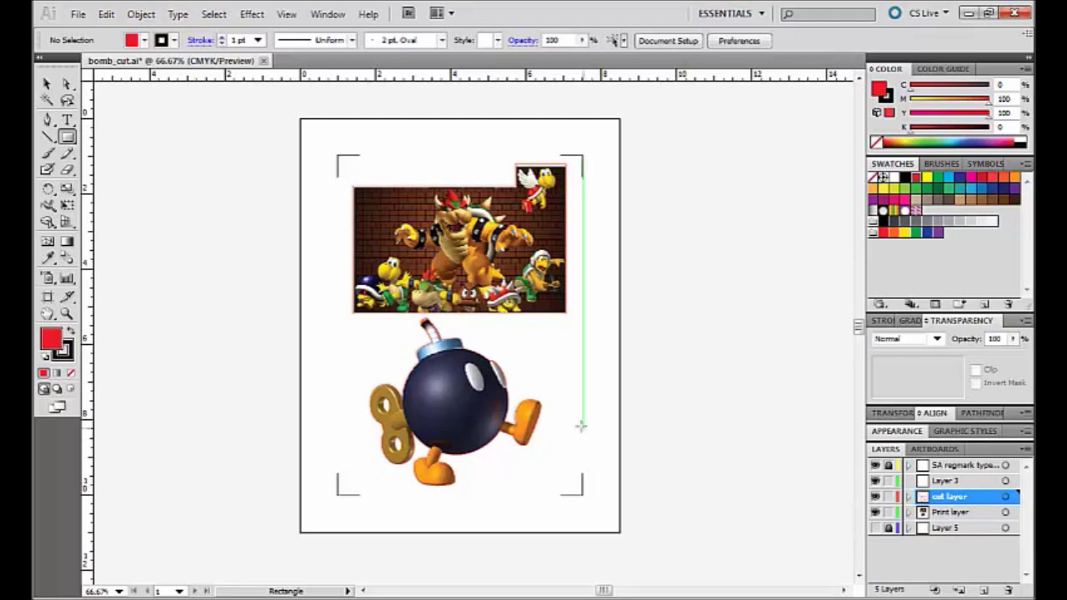
click(527, 382)
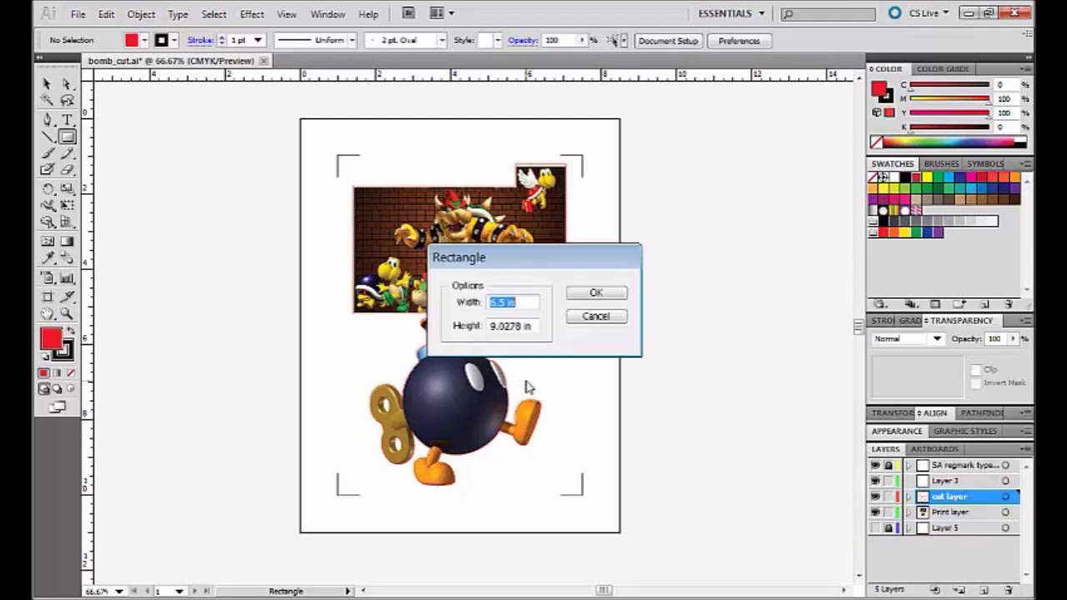
click(594, 315)
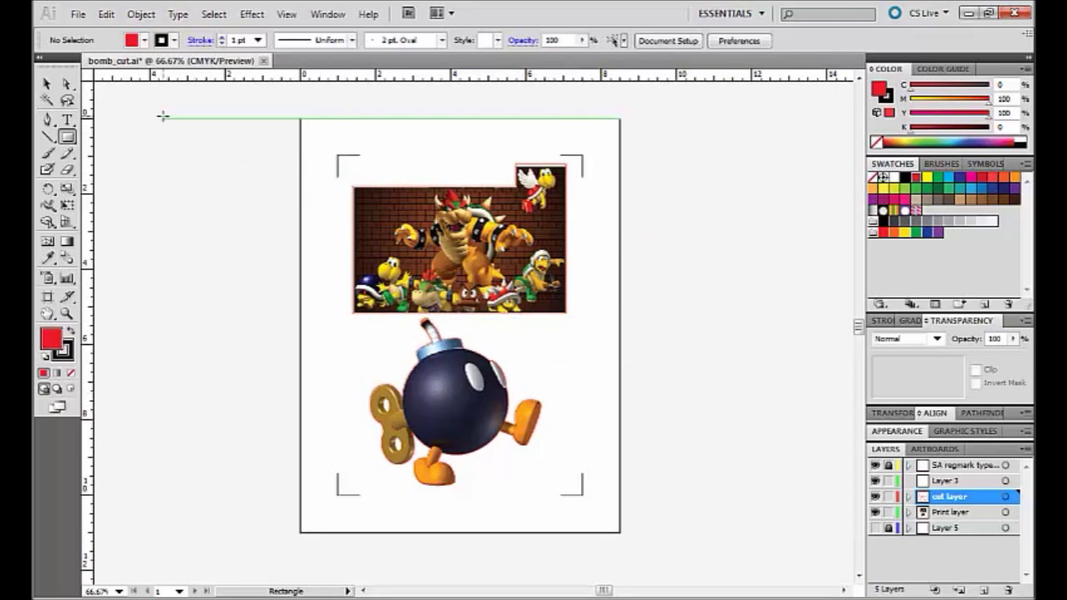
- Open the Cutting Master 2 Cut/Plot dialog for the CE5000-40-CRP cutter
click(78, 15)
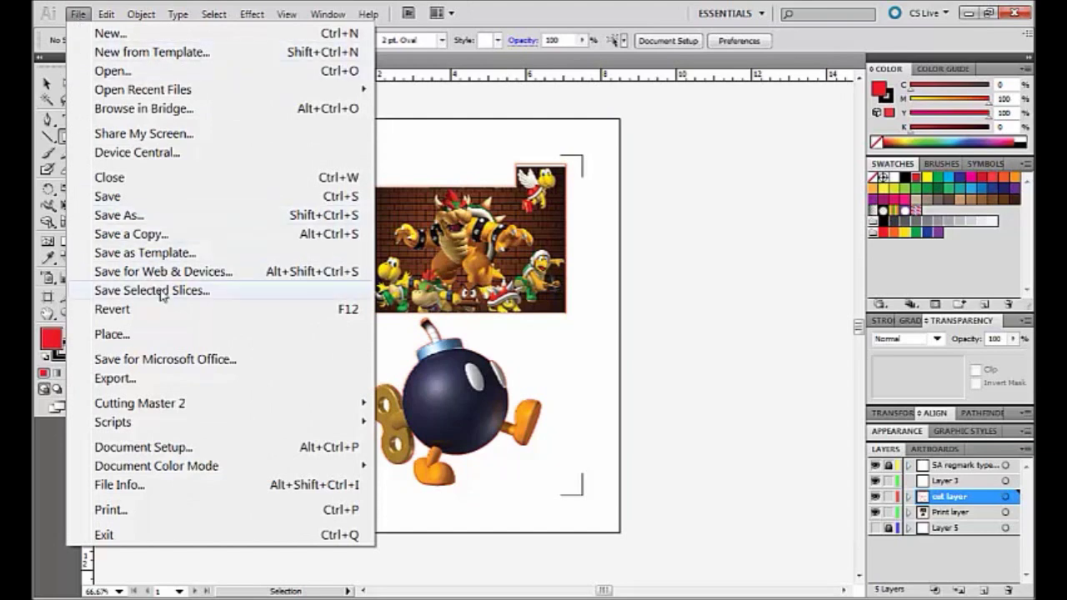
mouse_move(223, 408)
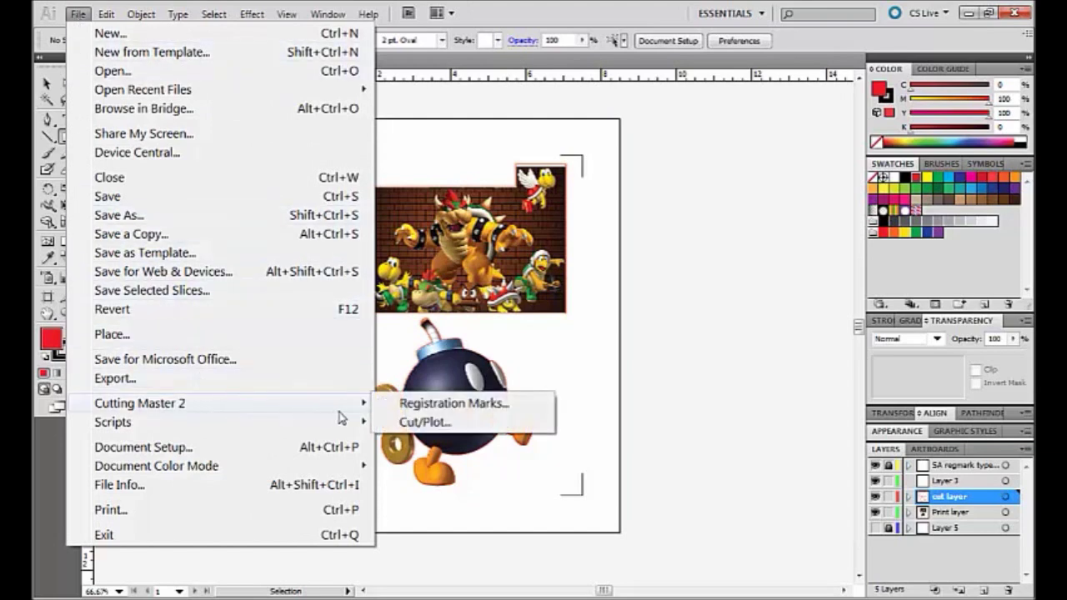
click(412, 426)
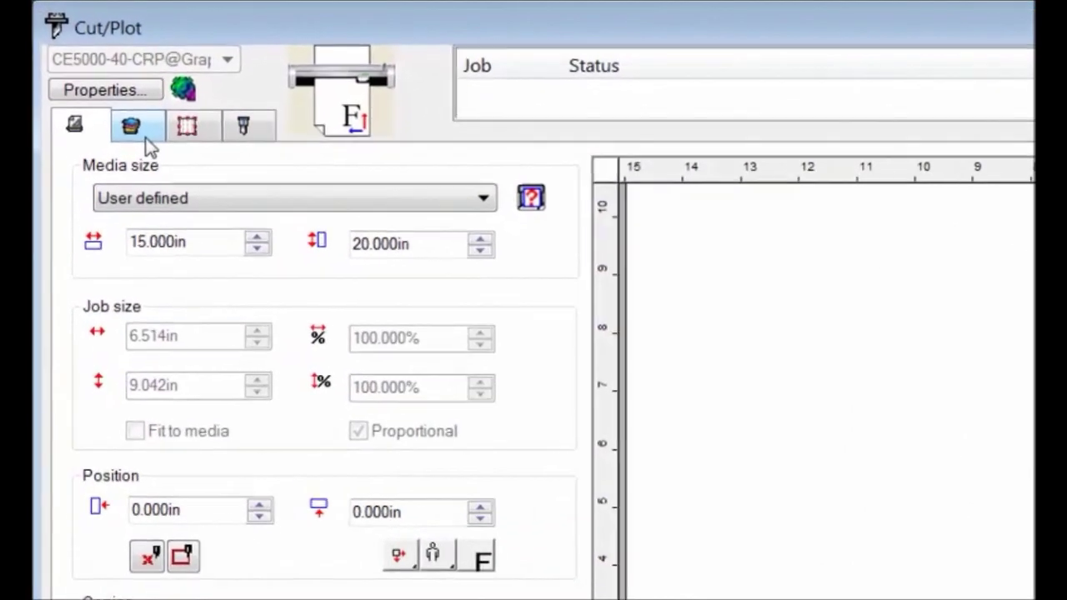
- Cut by layer with the cut layer and Plotter controller enabled, and send the job
click(100, 86)
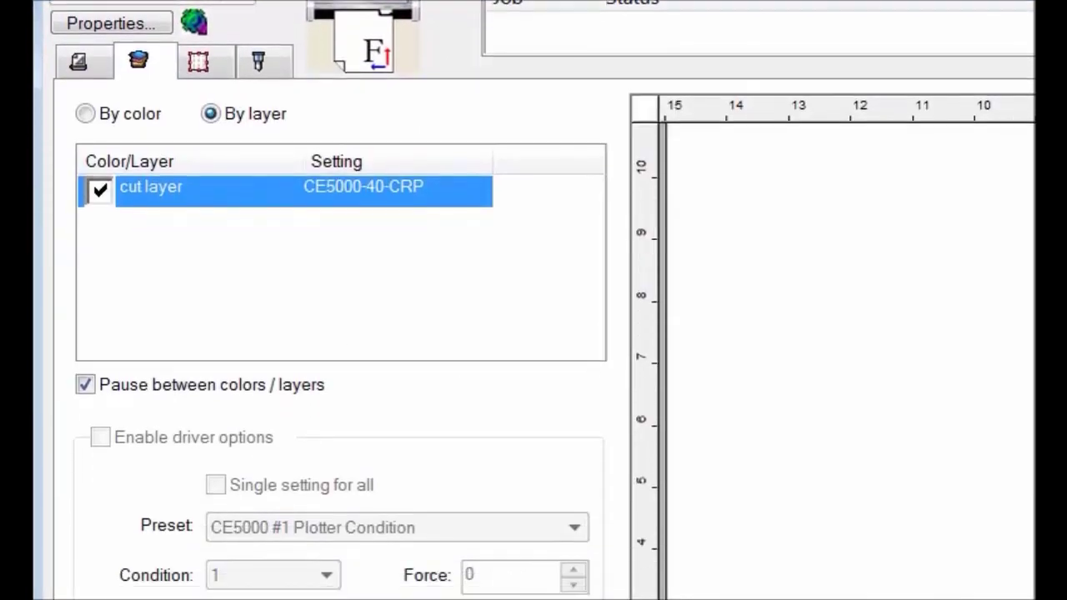
click(84, 487)
click(84, 486)
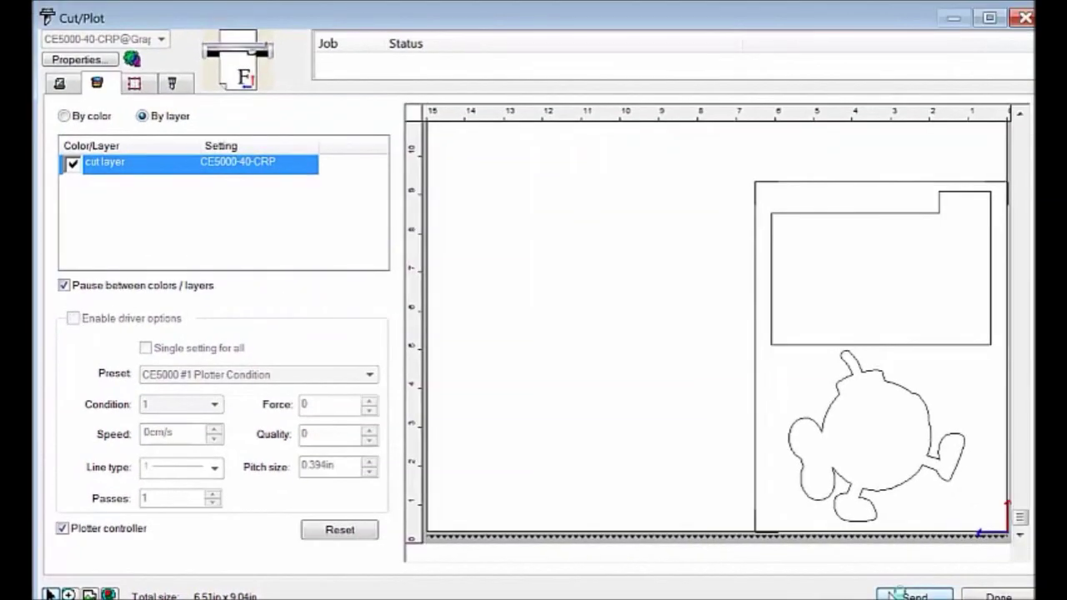
click(894, 594)
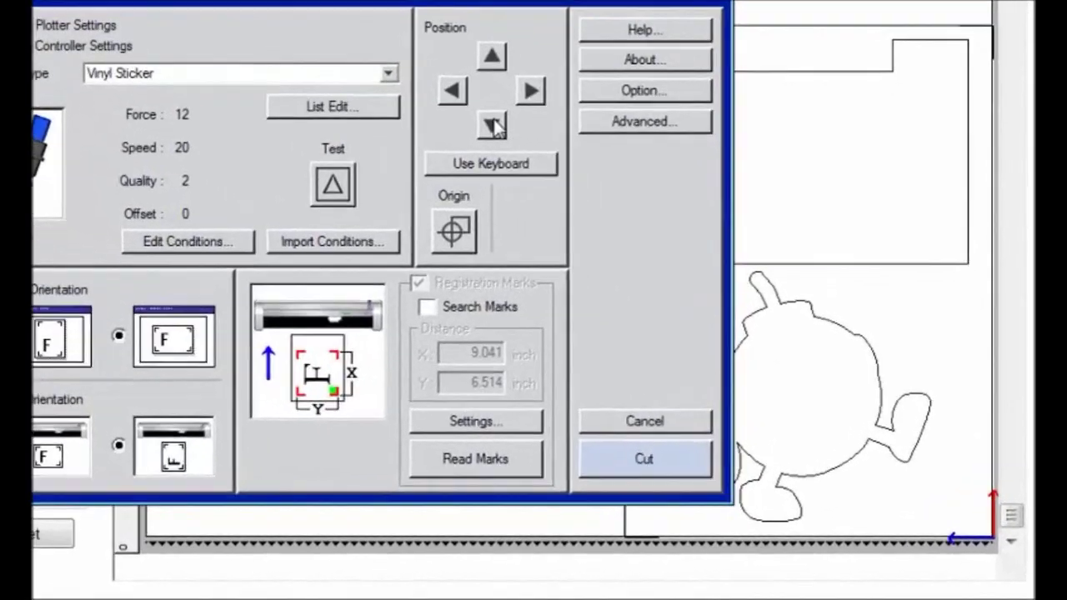
- Jog the cutter head down to the start corner and begin reading the registration marks
click(664, 251)
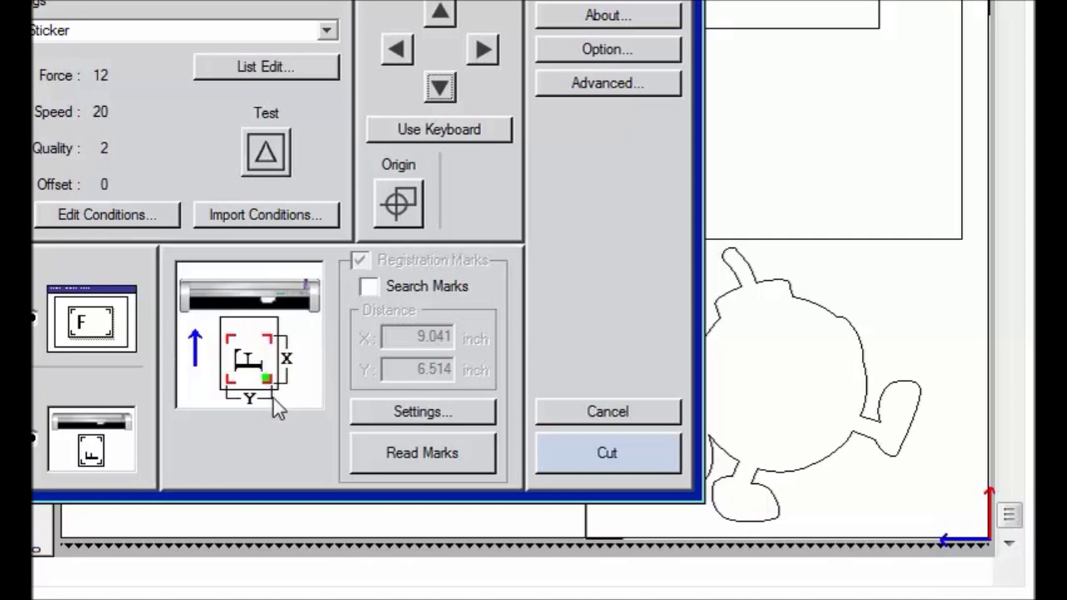
click(390, 460)
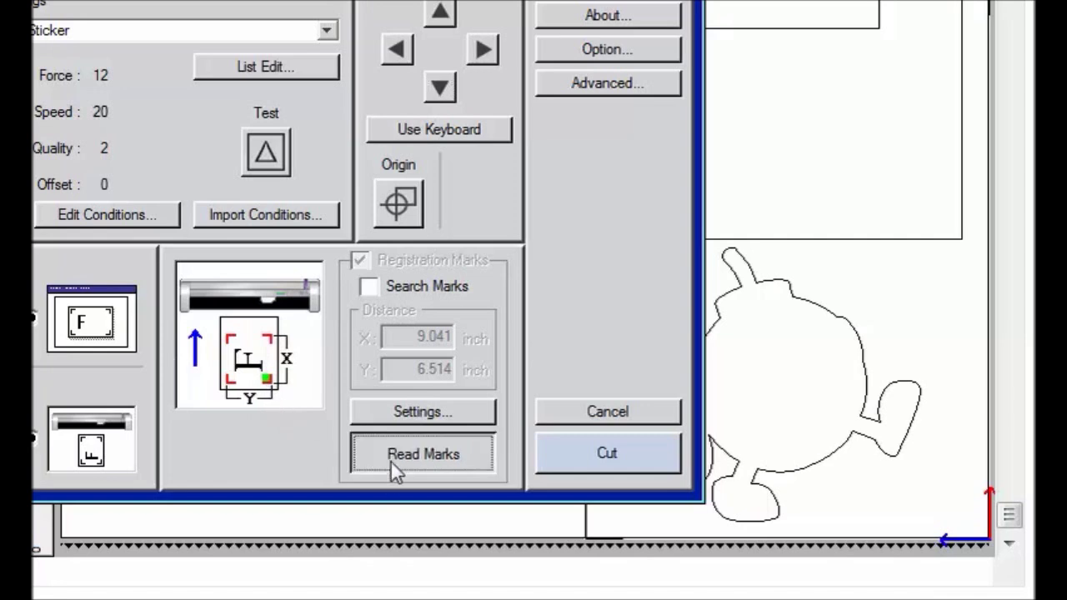